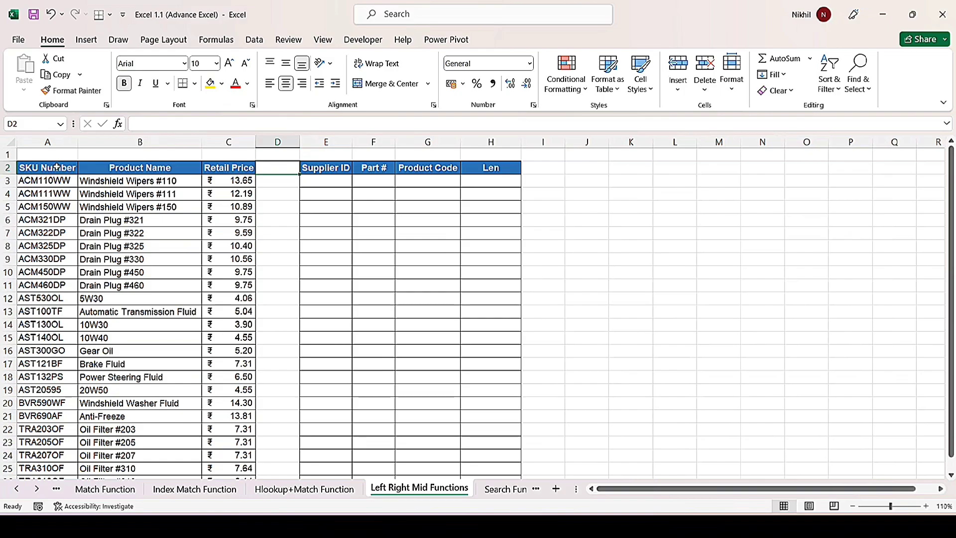
Step: Examine the headers of the SKU product table and the Supplier ID, Part #, Product Code and Len columns
click(58, 167)
click(124, 169)
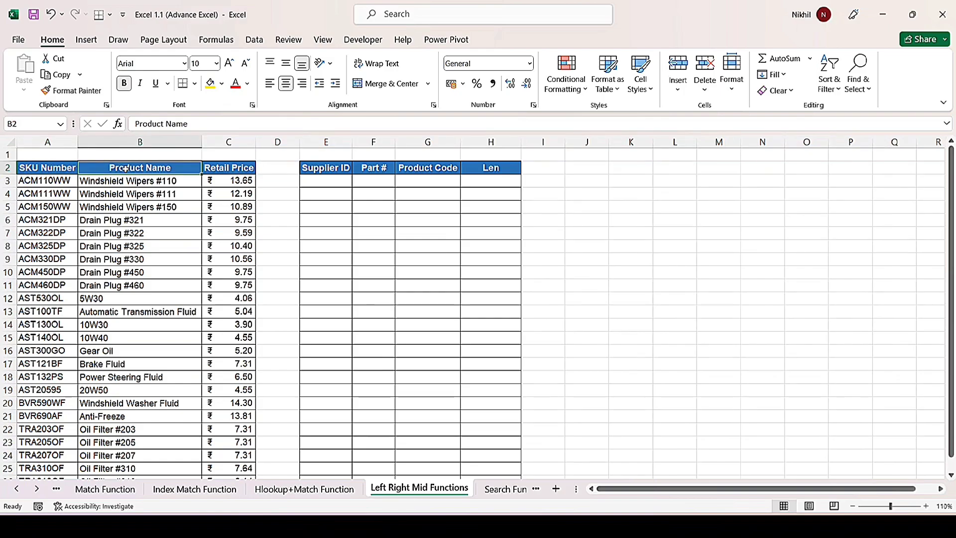
click(225, 168)
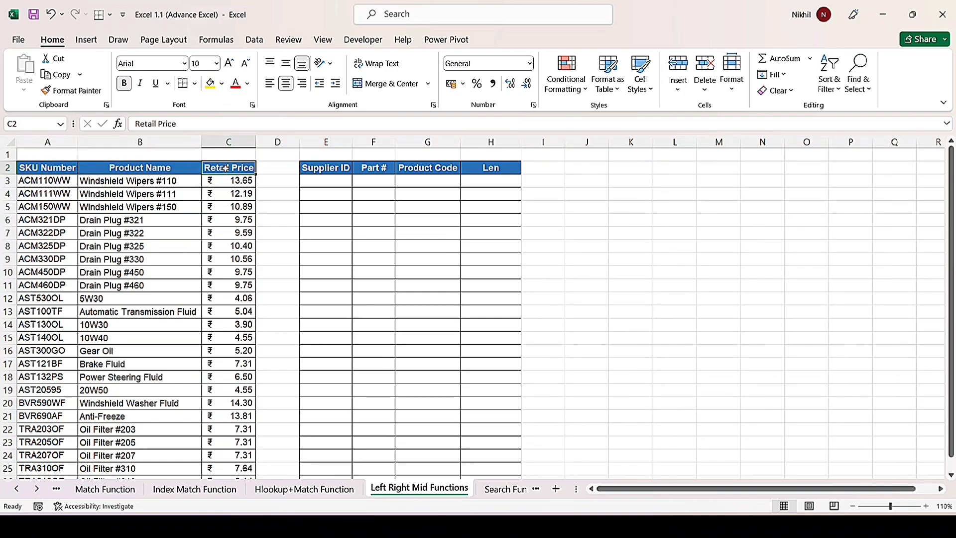
click(314, 169)
click(367, 169)
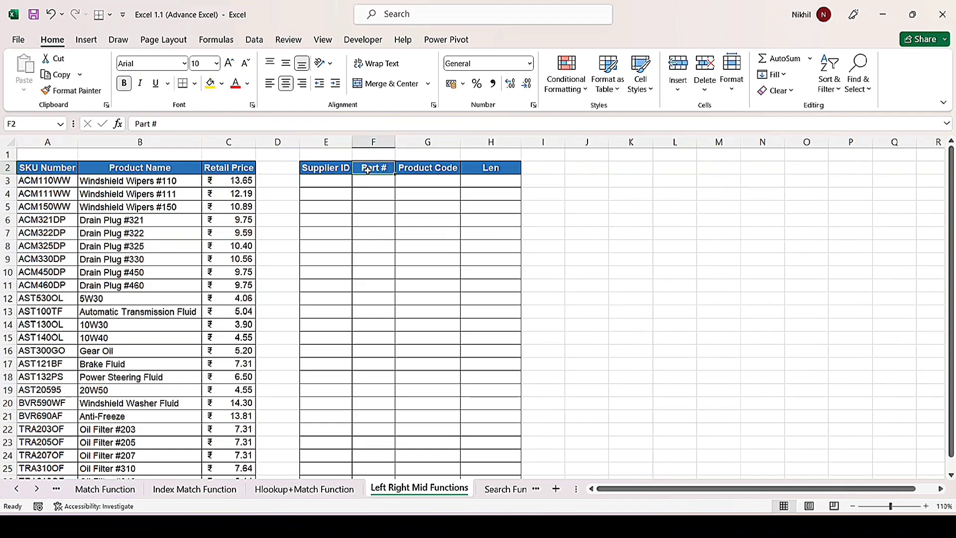
click(447, 169)
double_click(478, 172)
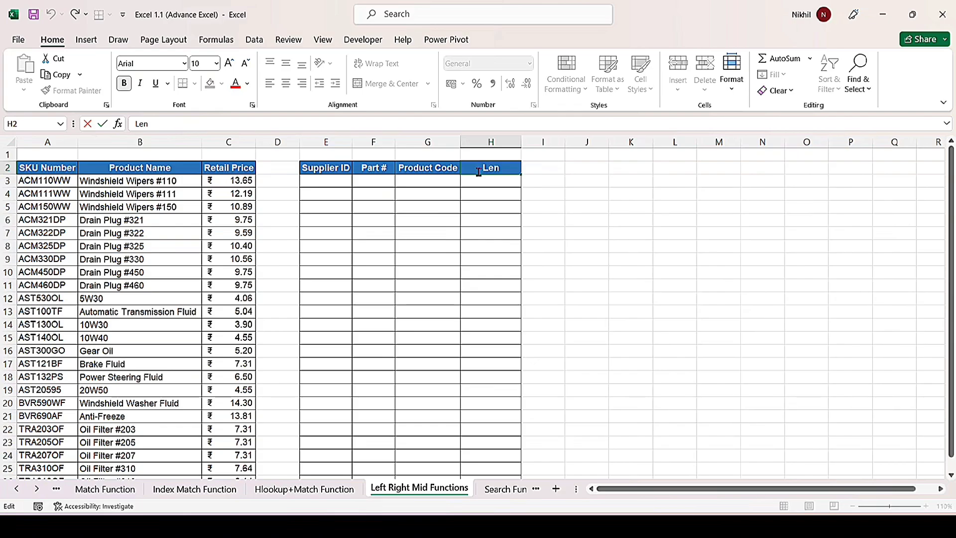
click(40, 170)
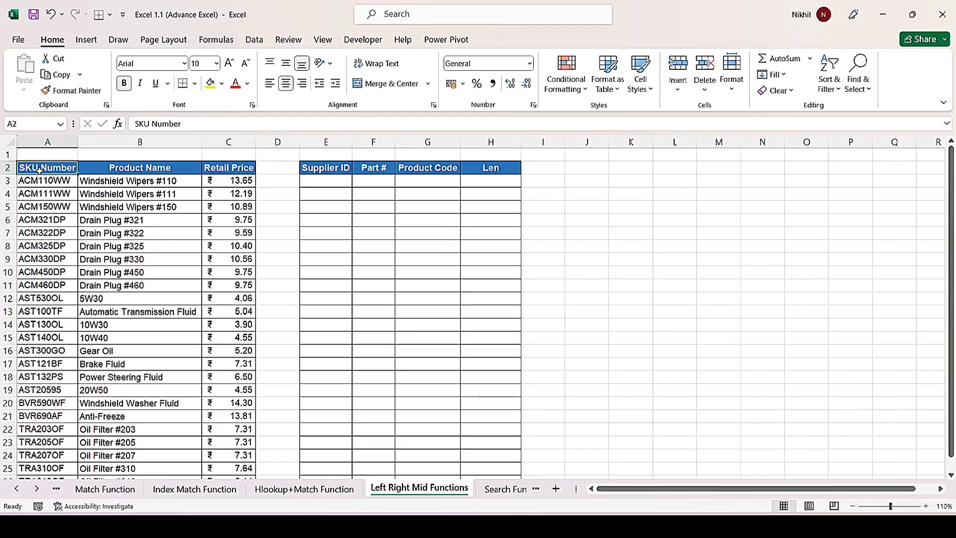
click(327, 168)
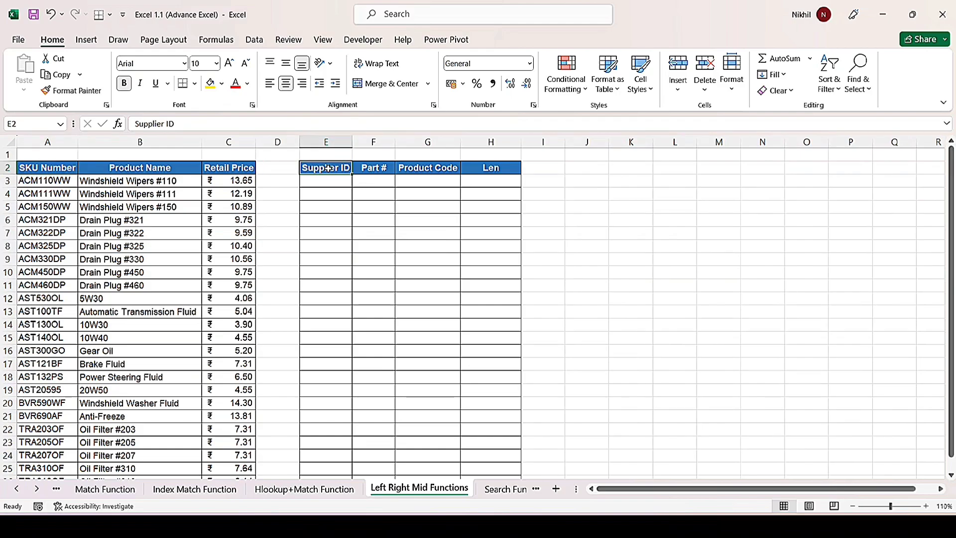
click(384, 170)
click(420, 168)
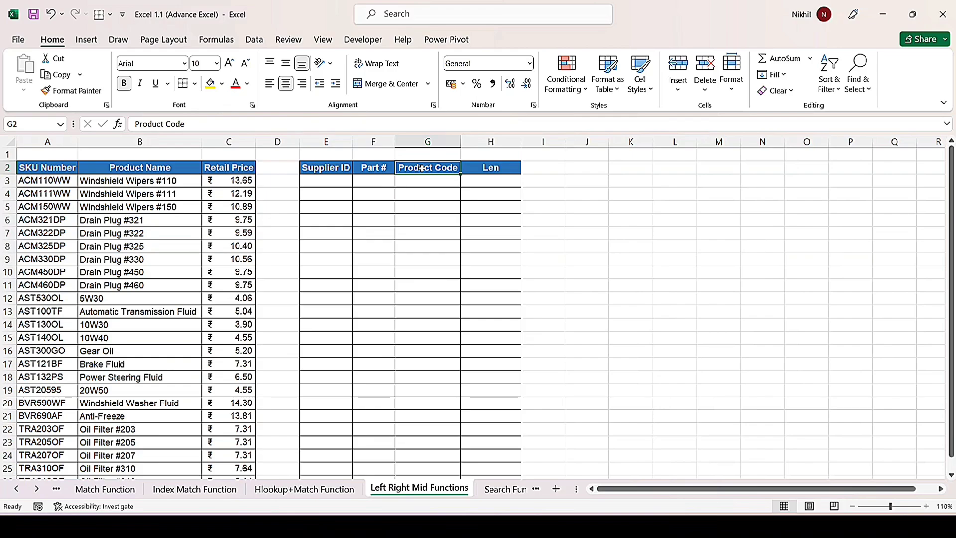
Step: Insert a LEFT function in E3 that extracts the first 3 characters of the SKU number in A3
click(324, 183)
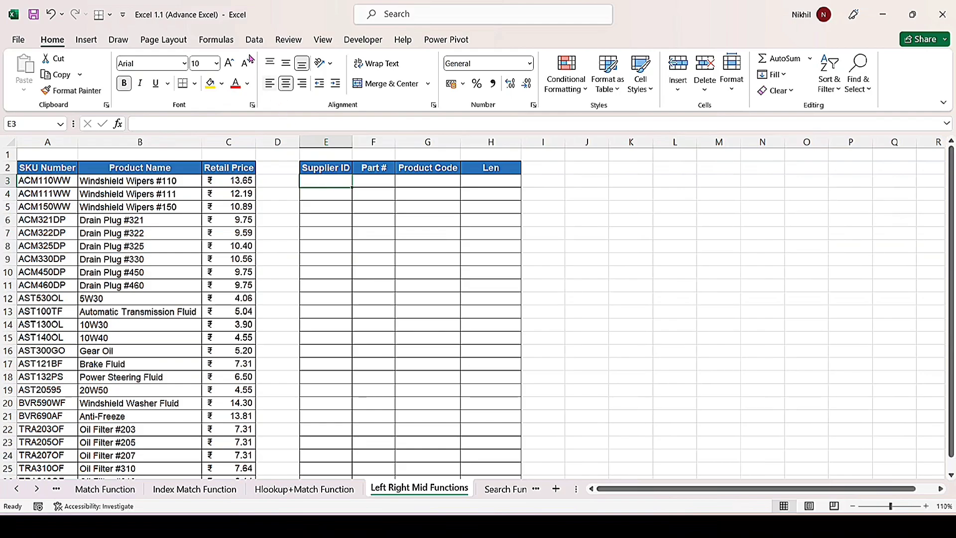
click(218, 39)
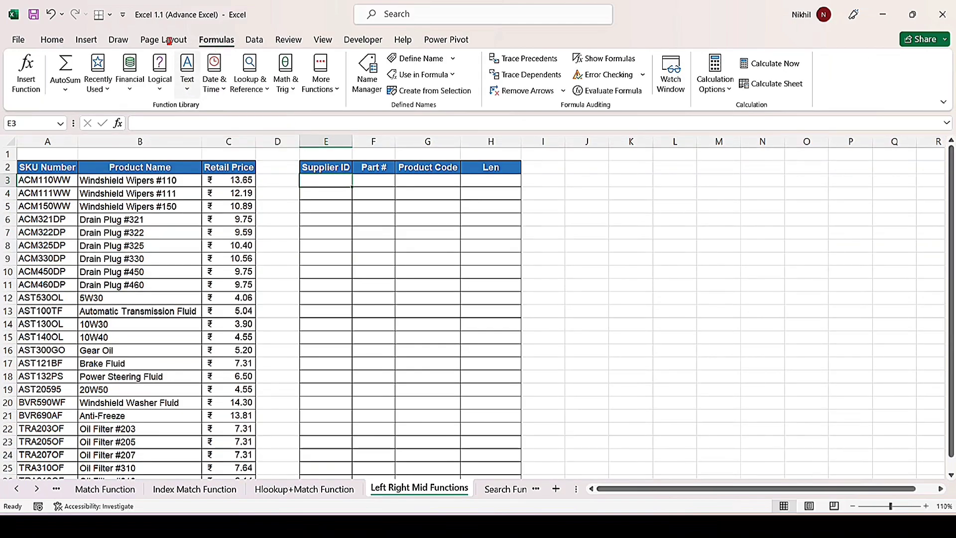
click(187, 72)
click(205, 280)
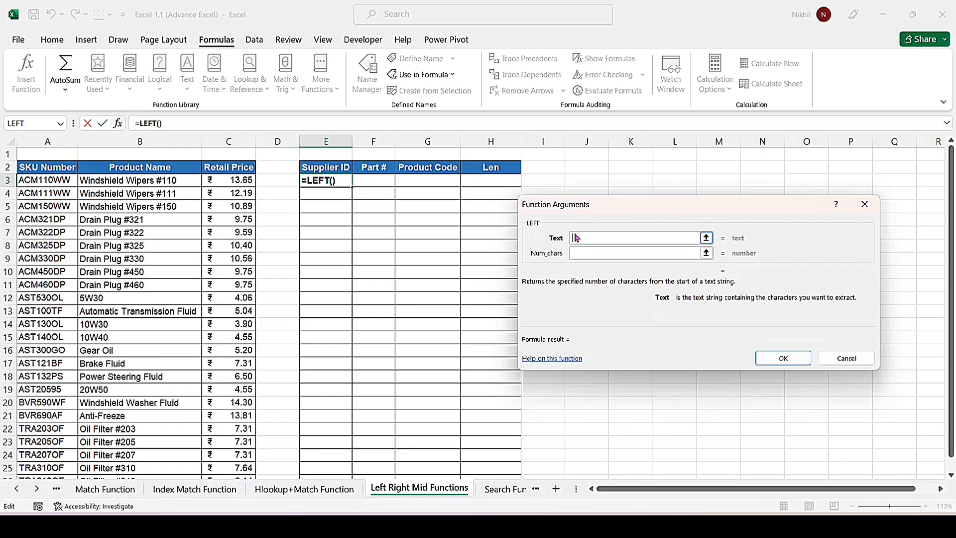
click(43, 180)
click(595, 253)
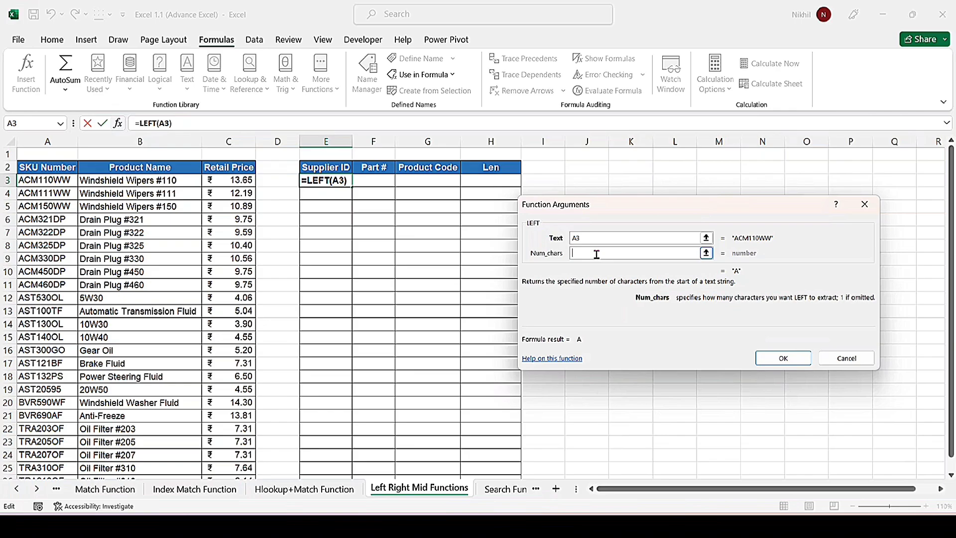
text(3)
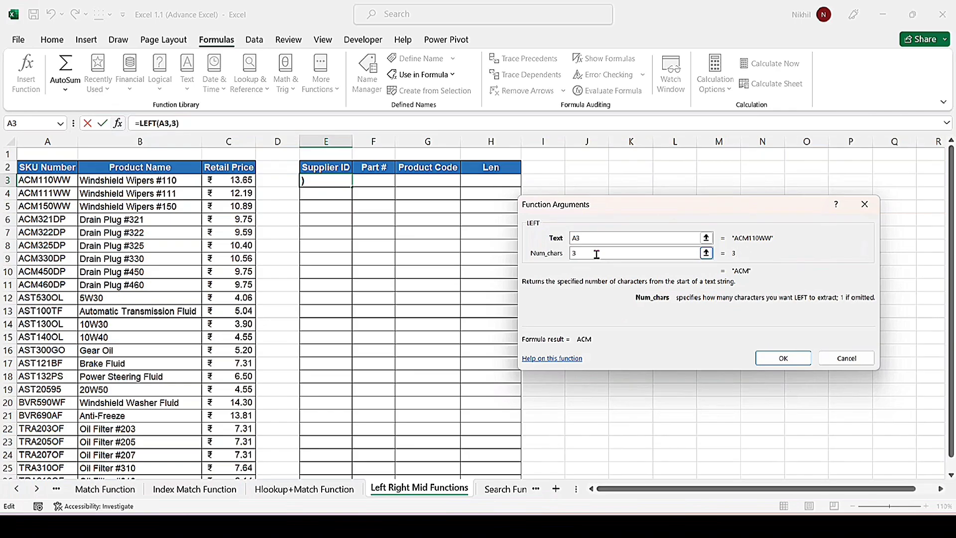
click(774, 358)
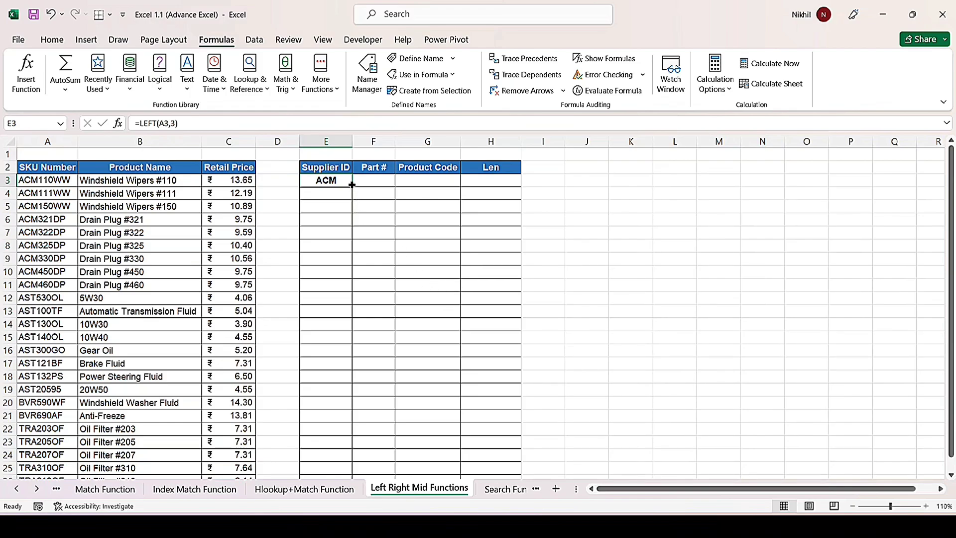
Step: Fill the Supplier ID formula from E3 down to the last product row, E26
drag(350, 186, 337, 457)
scroll(337, 457, up, 1)
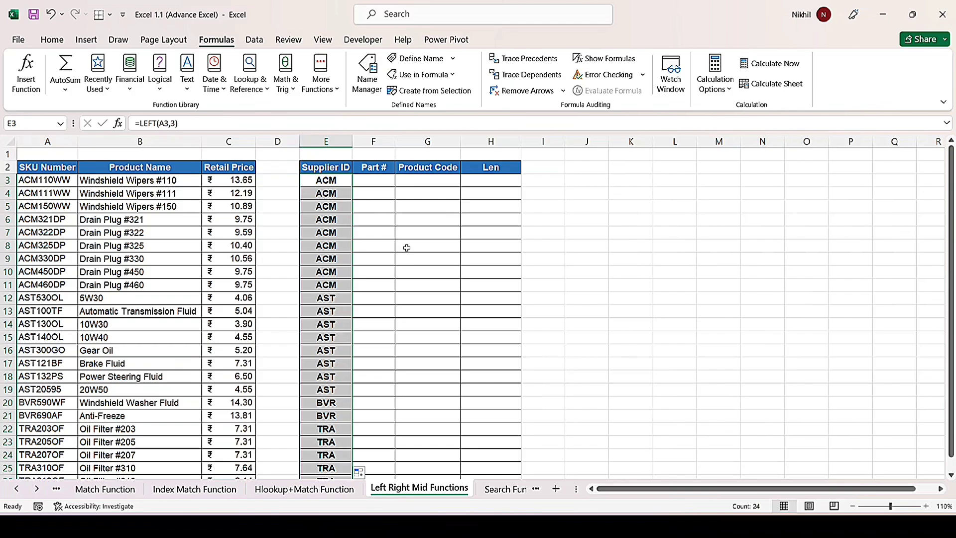
click(329, 177)
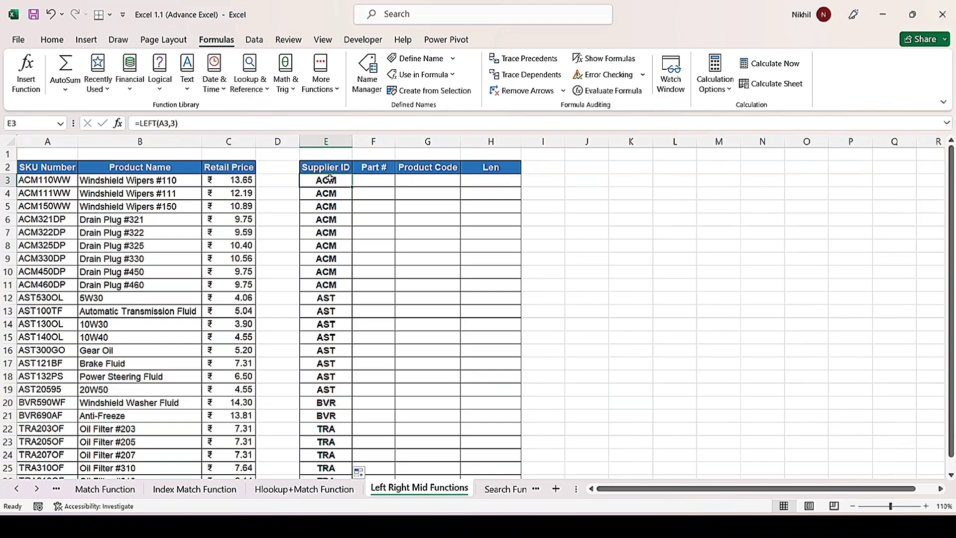
Step: Insert a RIGHT function in G3 that extracts the last 2 characters of the SKU number in A3
click(441, 178)
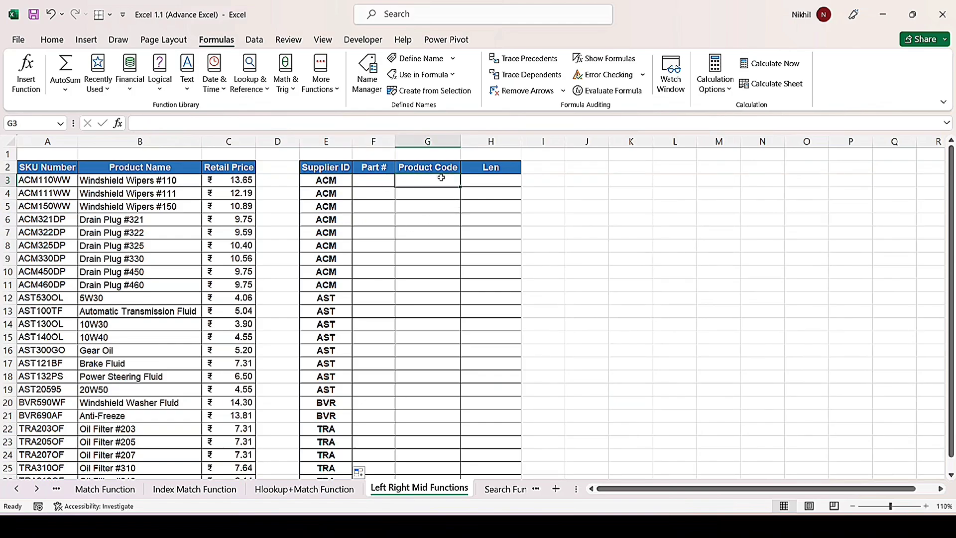
key(ctrl+2)
drag(170, 45, 203, 120)
key(Escape)
click(188, 88)
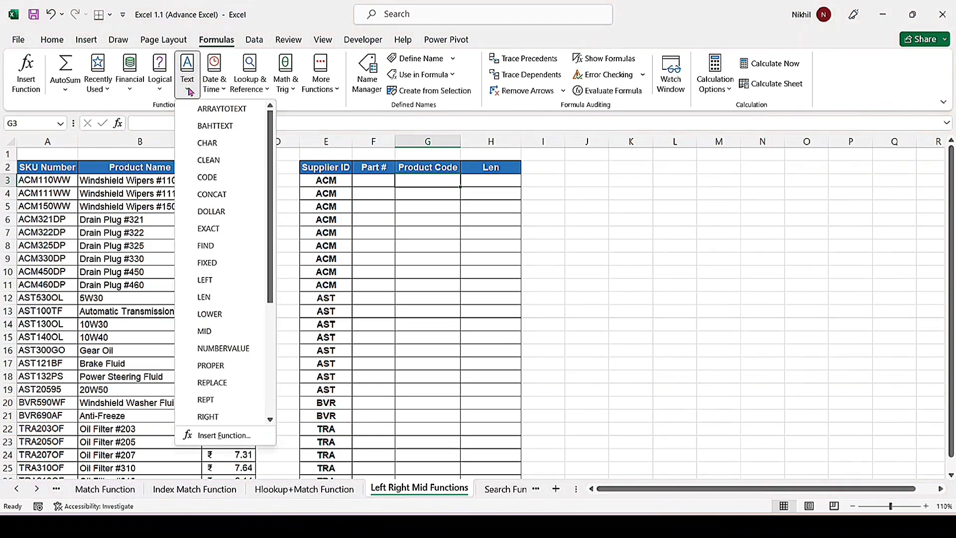
click(207, 416)
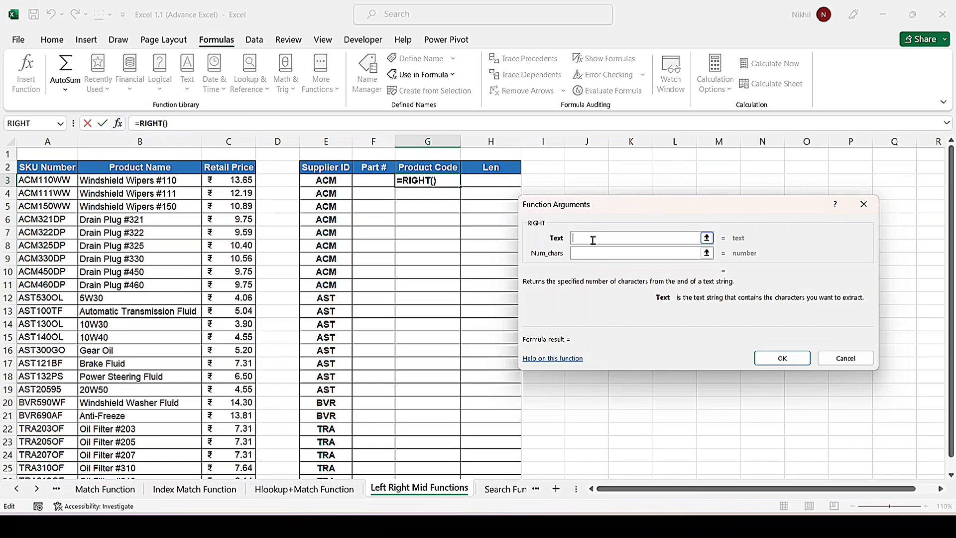
click(35, 179)
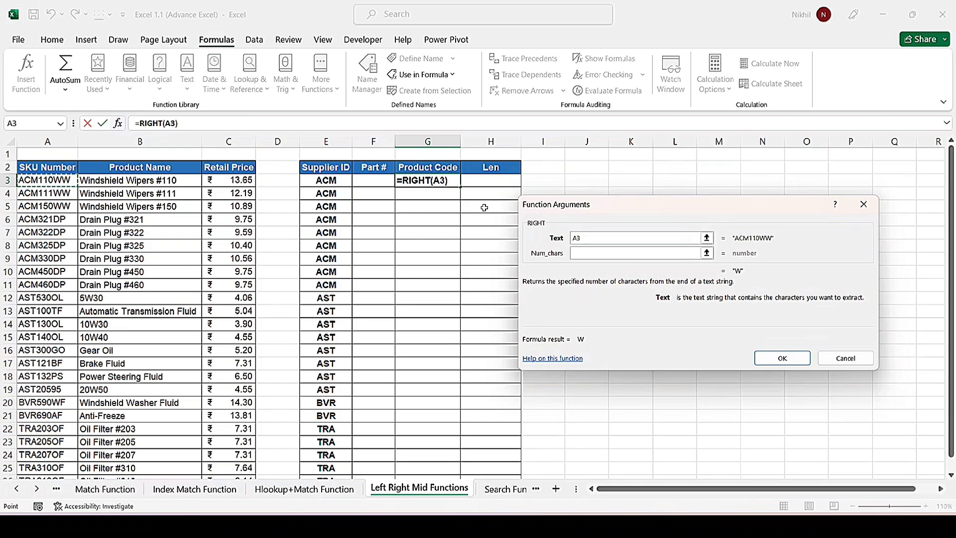
click(594, 239)
click(584, 255)
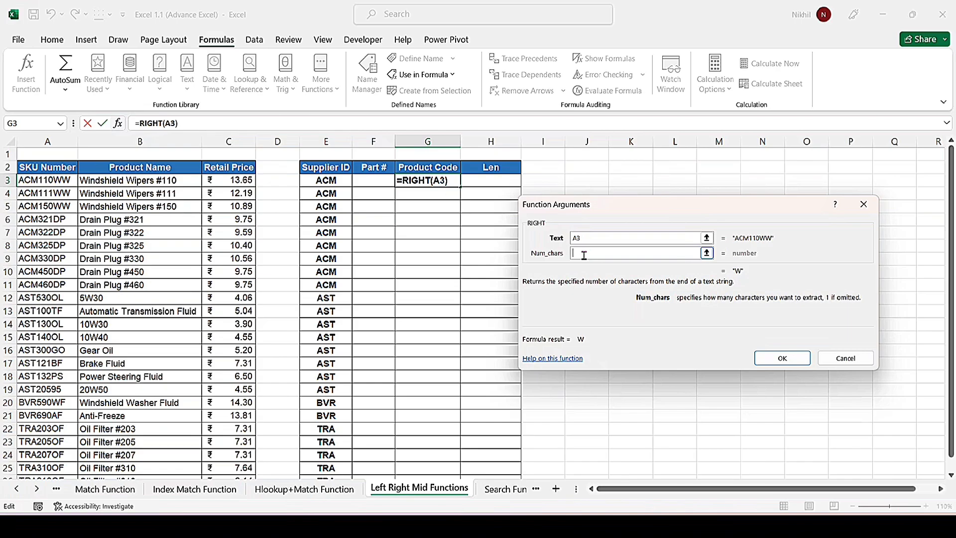
text(2)
click(762, 359)
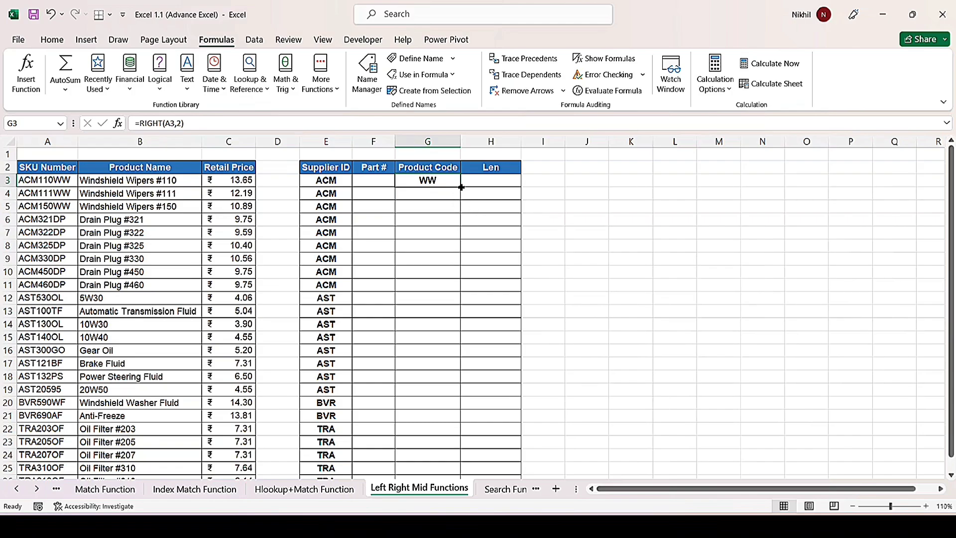
Step: Fill the Product Code formula from G3 down to the last product row, G26
drag(461, 186, 457, 449)
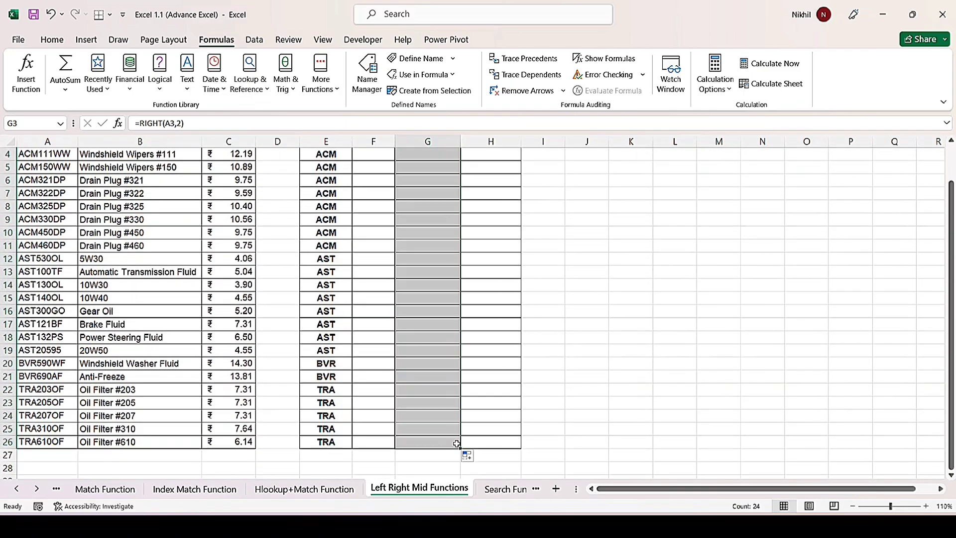
scroll(458, 452, up, 1)
click(437, 180)
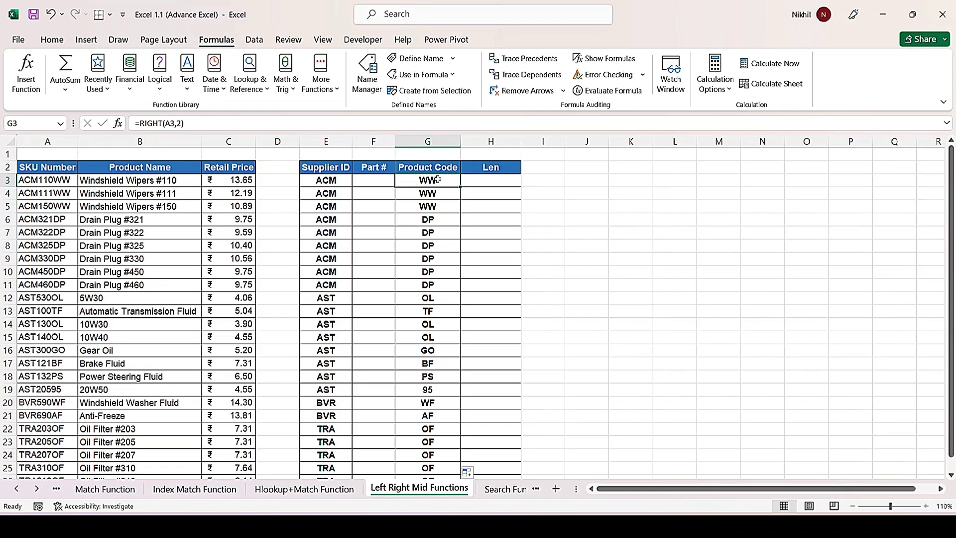
Step: Insert a MID function in F3 that extracts 3 characters from A3, starting at character 4
click(373, 178)
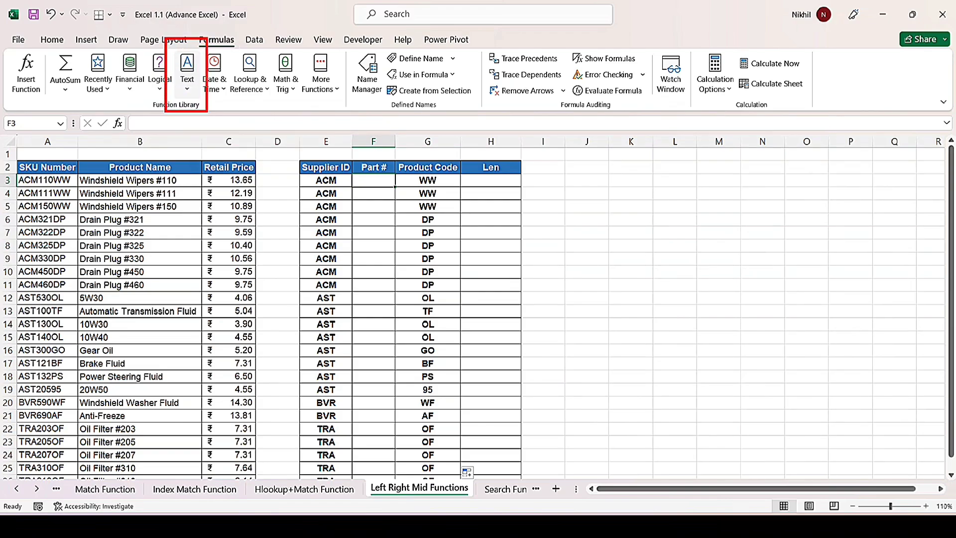
click(187, 75)
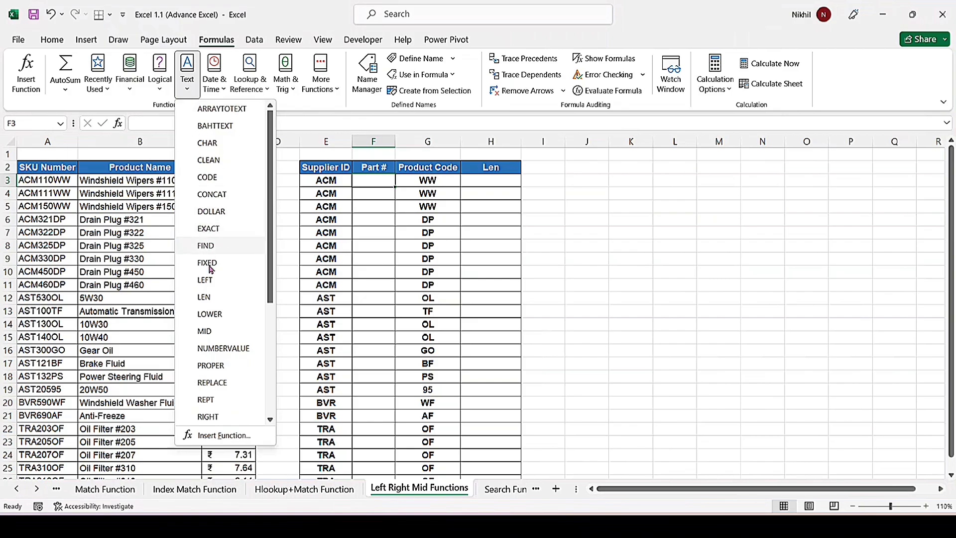
click(216, 331)
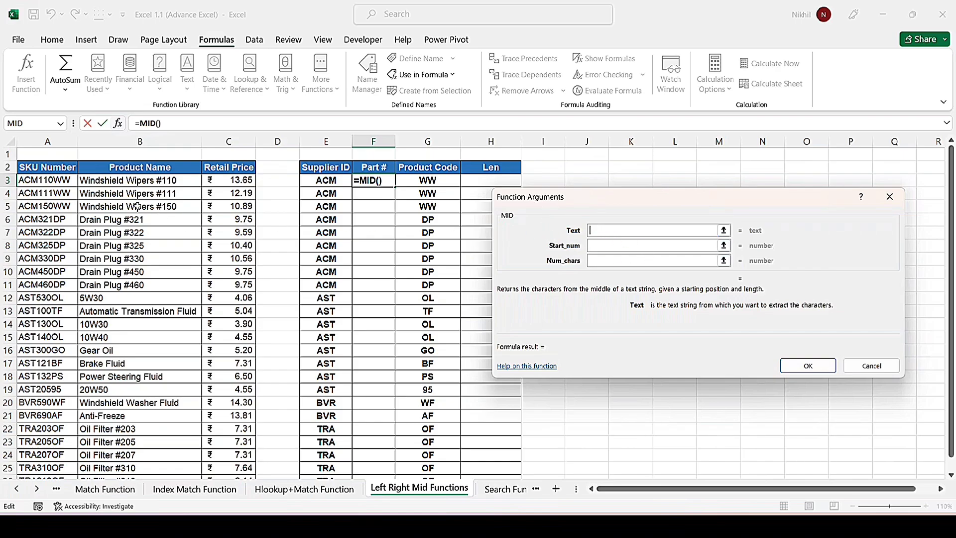
click(55, 180)
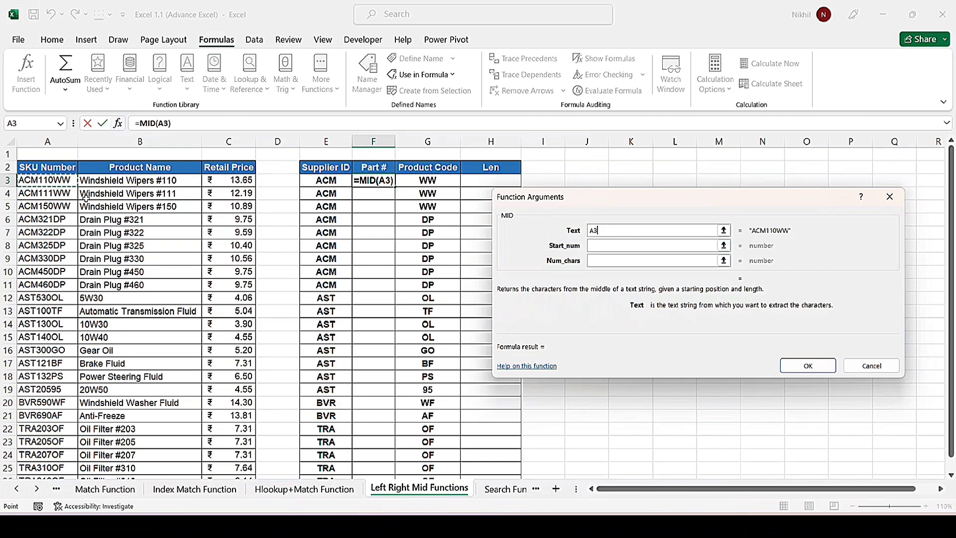
click(605, 244)
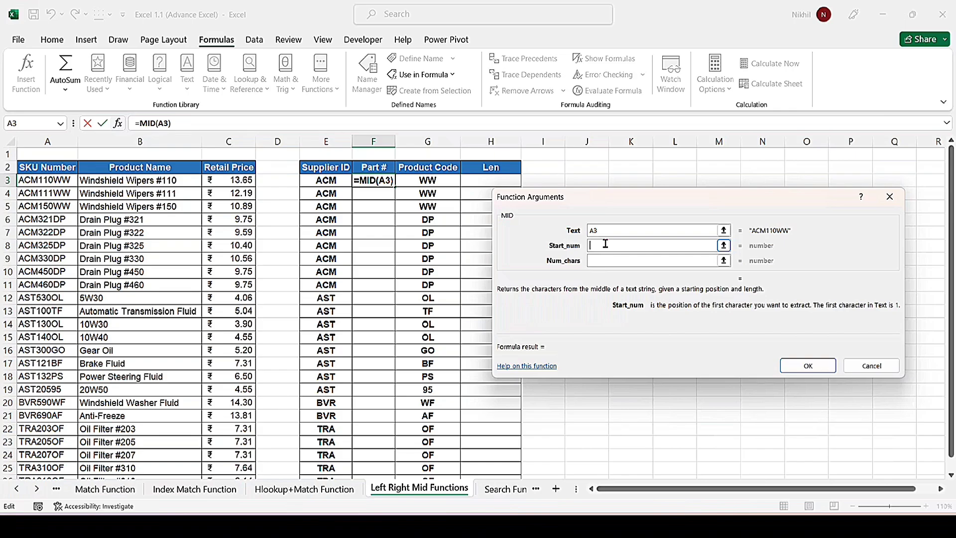
text(4)
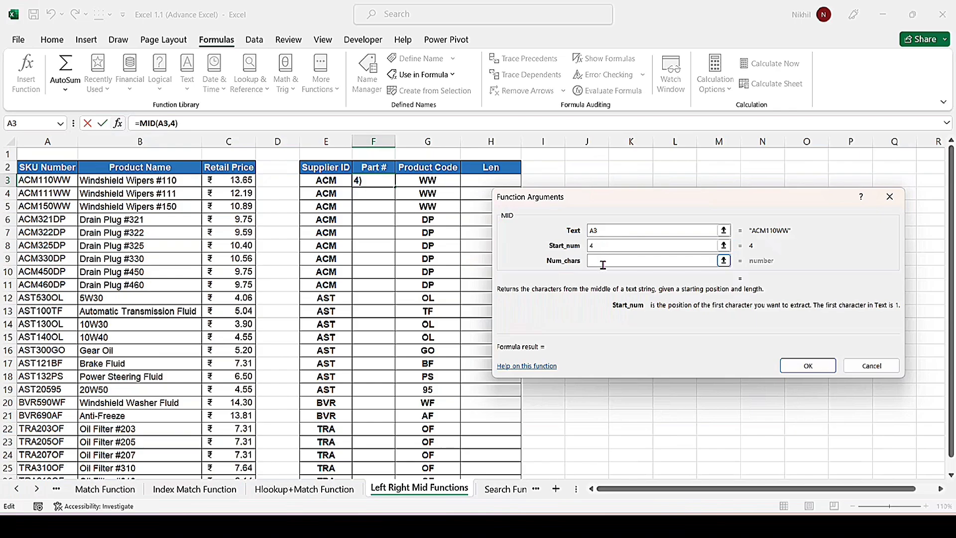
click(603, 263)
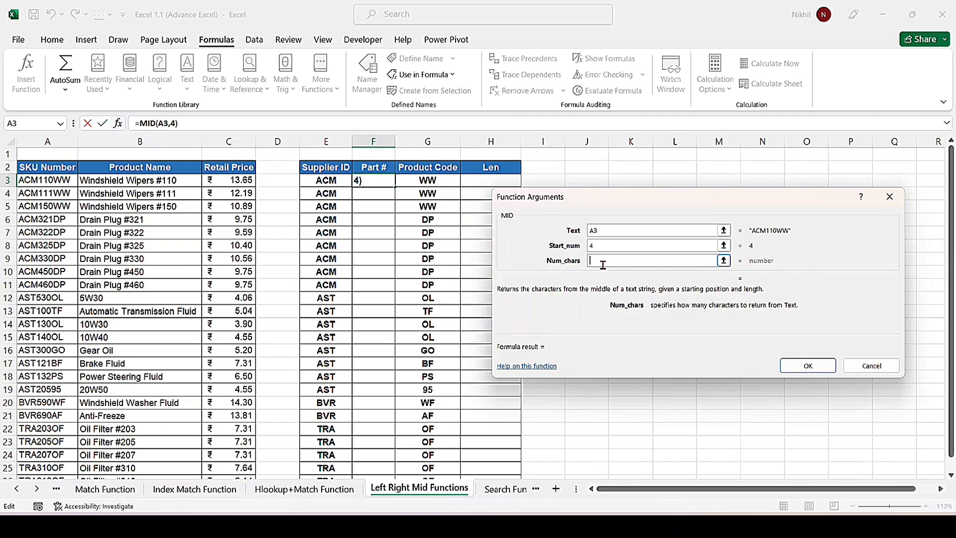
text(3)
click(821, 367)
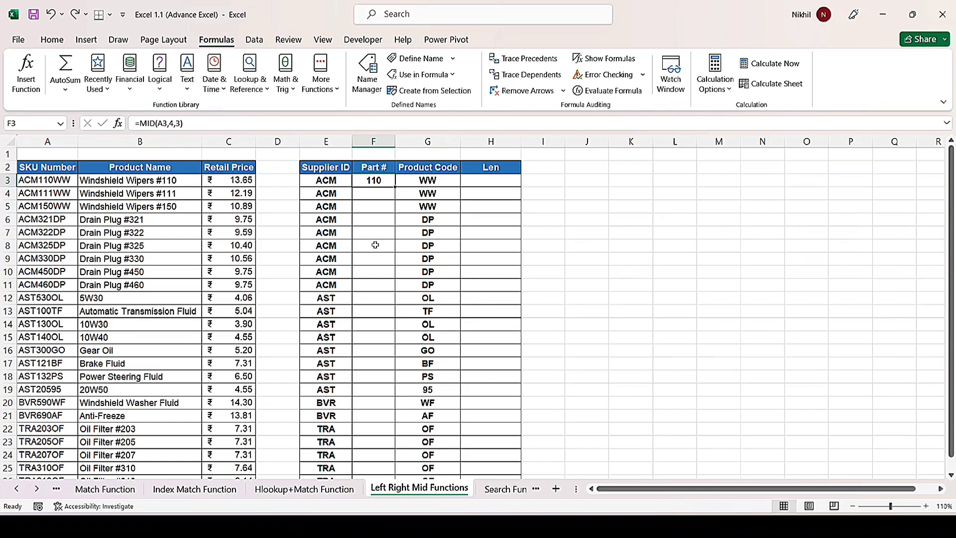
Step: Fill the Part # formula from F3 down to the last product row, F26
drag(395, 186, 391, 465)
scroll(390, 465, up, 1)
click(374, 179)
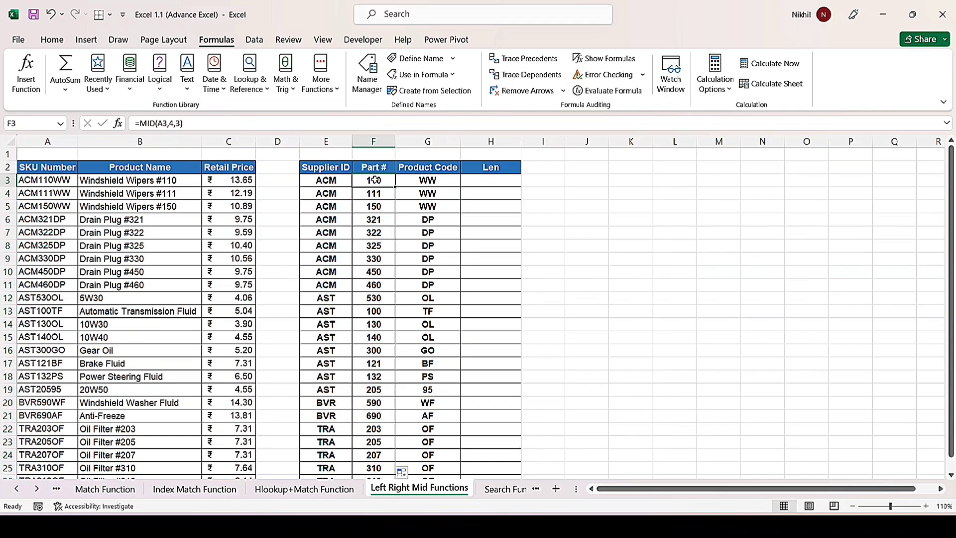